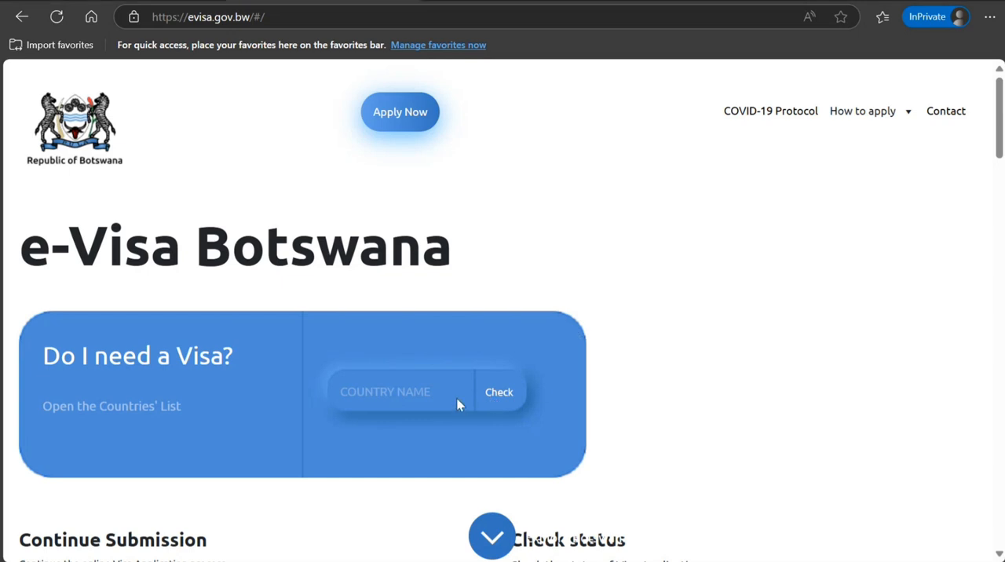
- Check whether travellers from INDIA need a visa with the country name lookup
left_click(389, 402)
type("INDIA")
left_click(487, 407)
- Clear the country name in the visa lookup and enter IND instead
left_click(383, 401)
key("BackSpace")
key("BackSpace")
key("BackSpace")
key("BackSpace")
key("BackSpace")
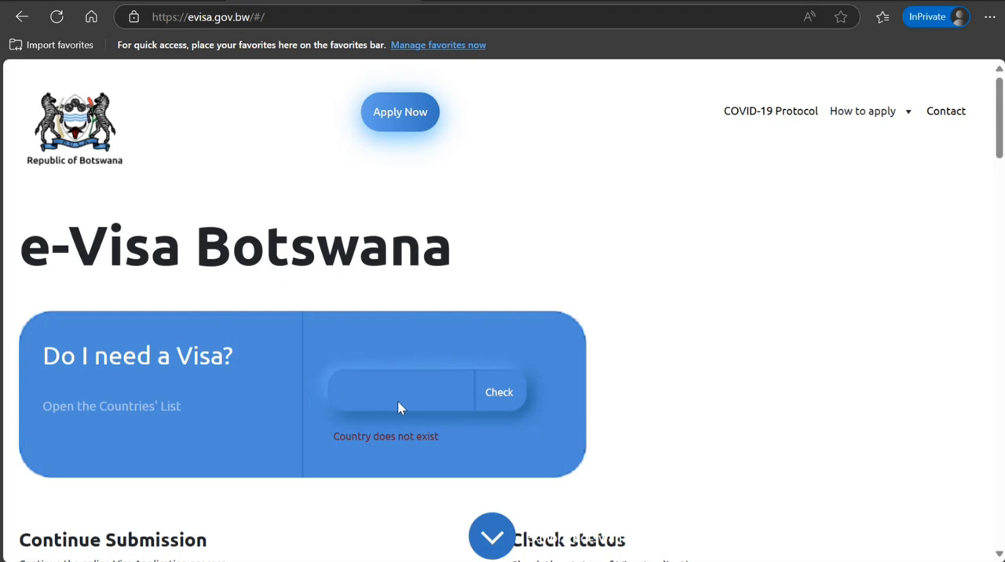
type("IND")
- Open the countries' list and examine which countries require a visa to enter Botswana
left_click(110, 413)
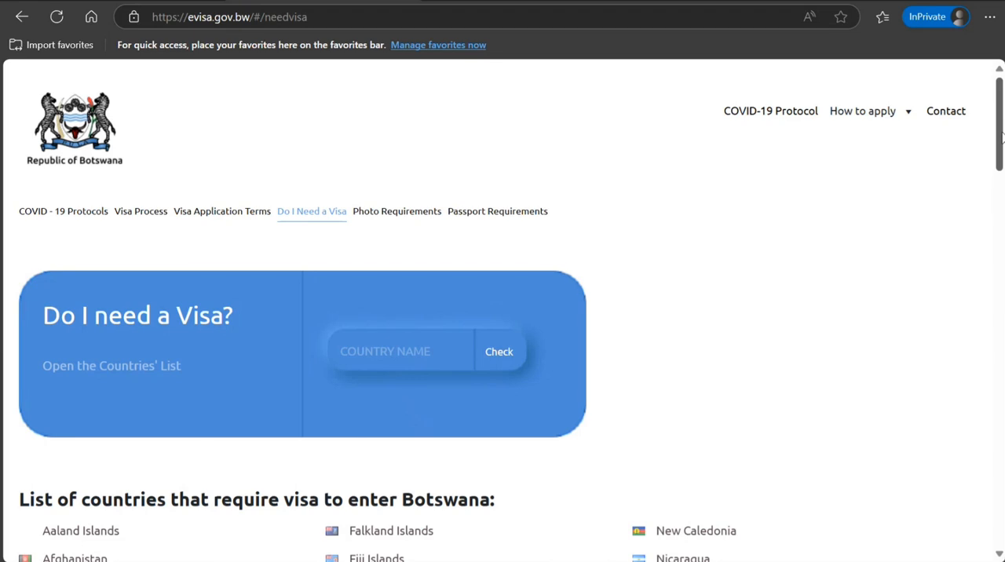
left_click_drag(1000, 133, 1000, 192)
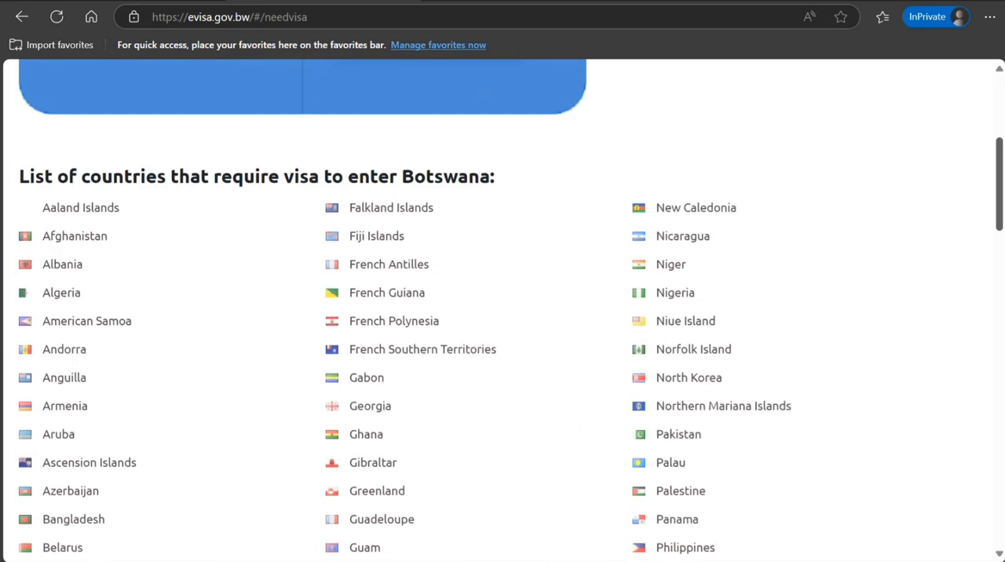
left_click_drag(999, 192, 1000, 121)
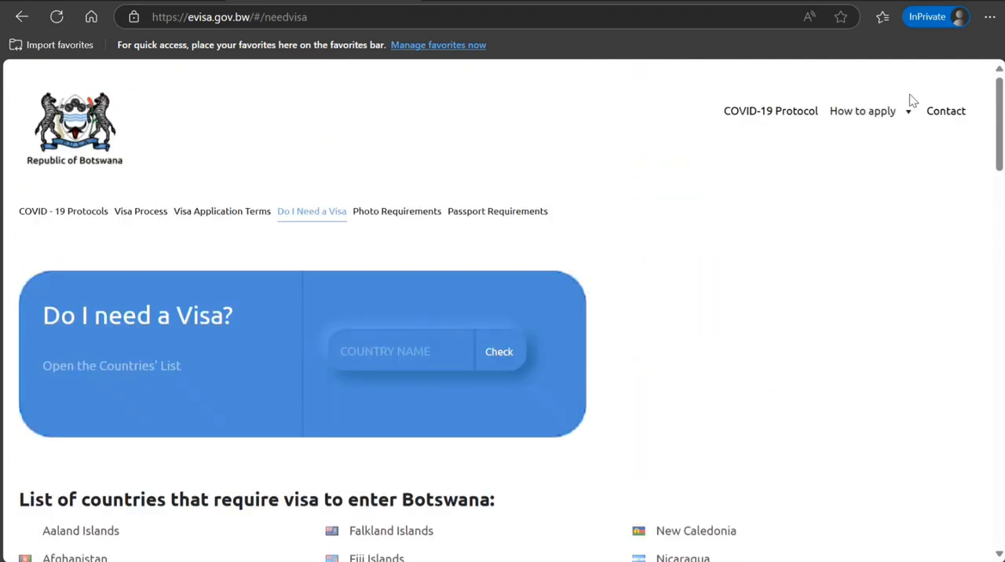
- Return to the e-Visa home page and open the registration form for a new application
left_click(59, 127)
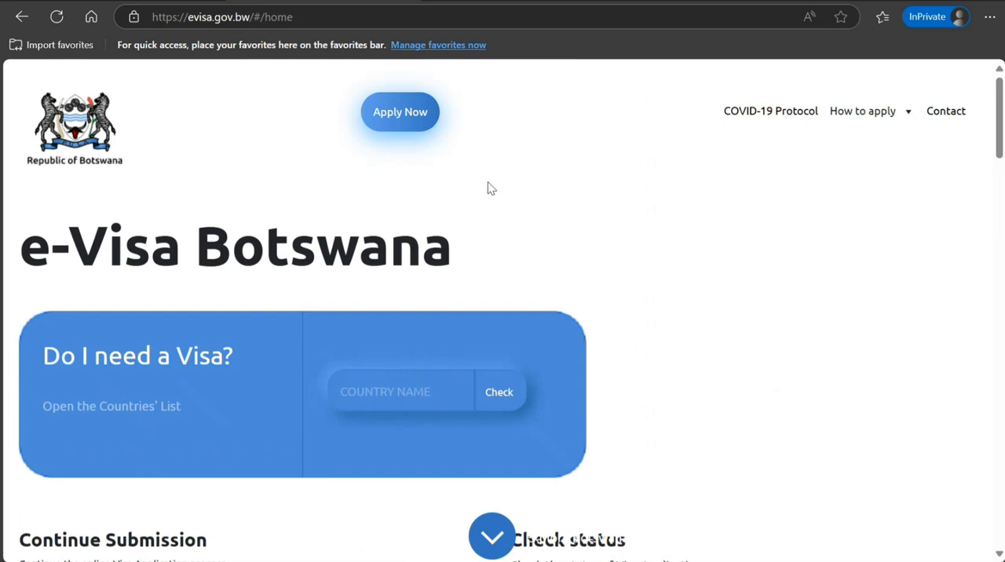
left_click(411, 111)
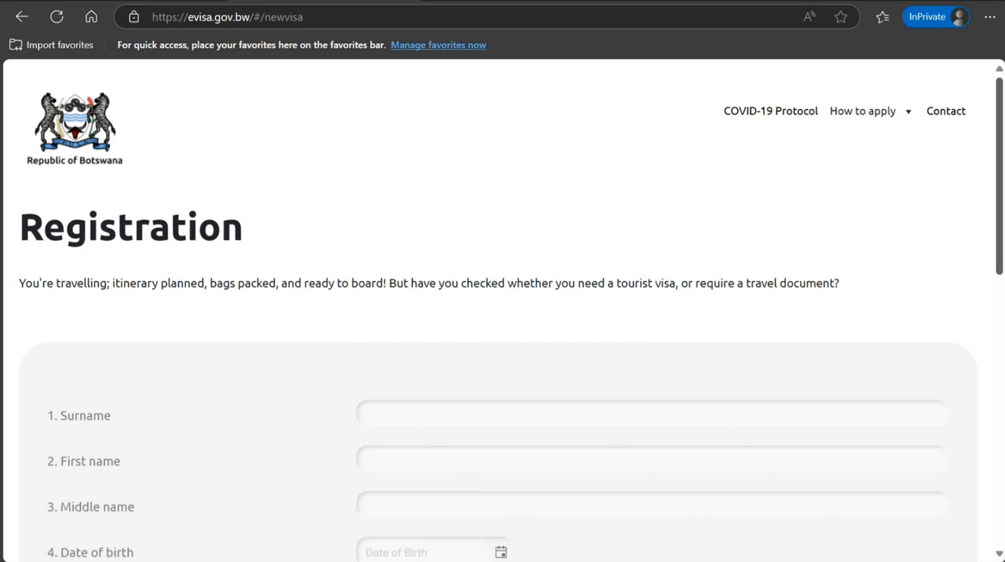
left_click_drag(1000, 265, 1000, 351)
scroll(473, 345, "down", 6)
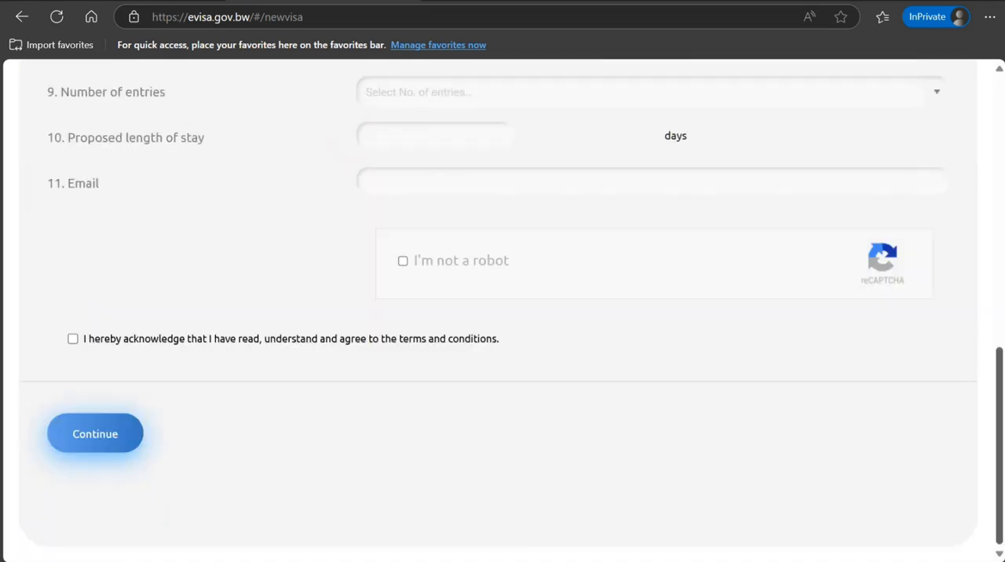
scroll(965, 403, "up", 10)
scroll(919, 251, "down", 3)
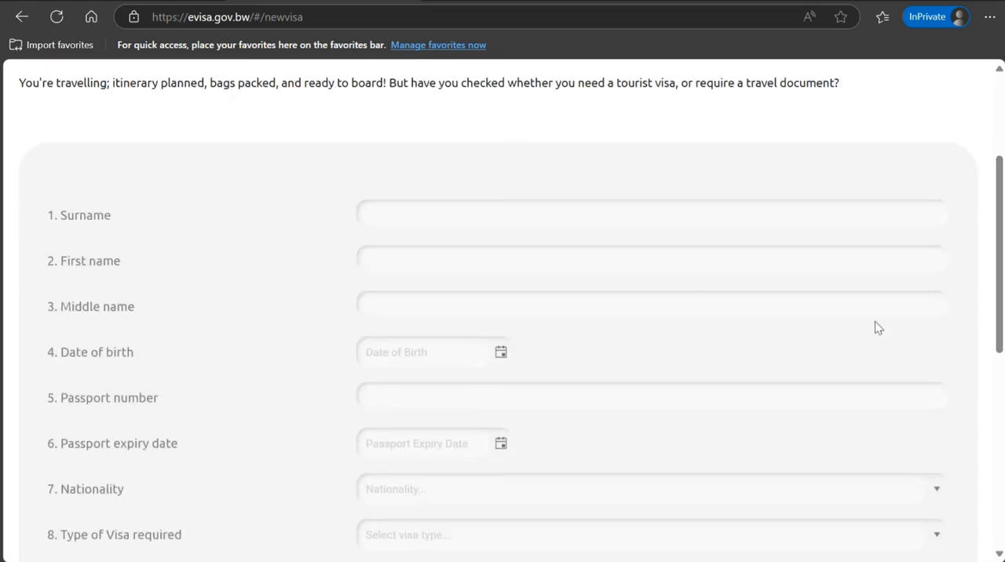
- Enter the applicant's surname and first name in the registration form, leaving the middle name blank
left_click(443, 221)
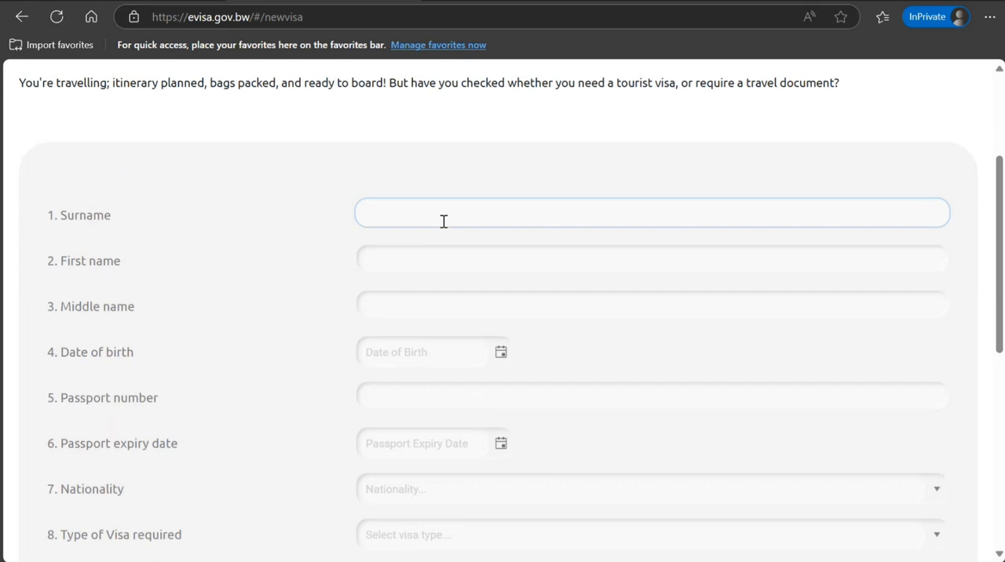
type("Smith")
key("Tab")
type("John")
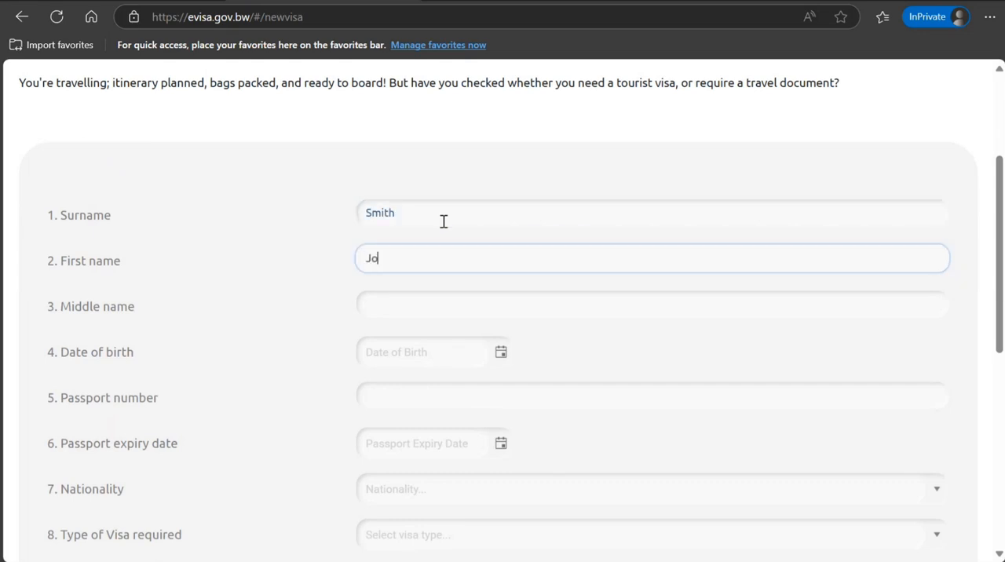
key("Tab")
key("Tab")
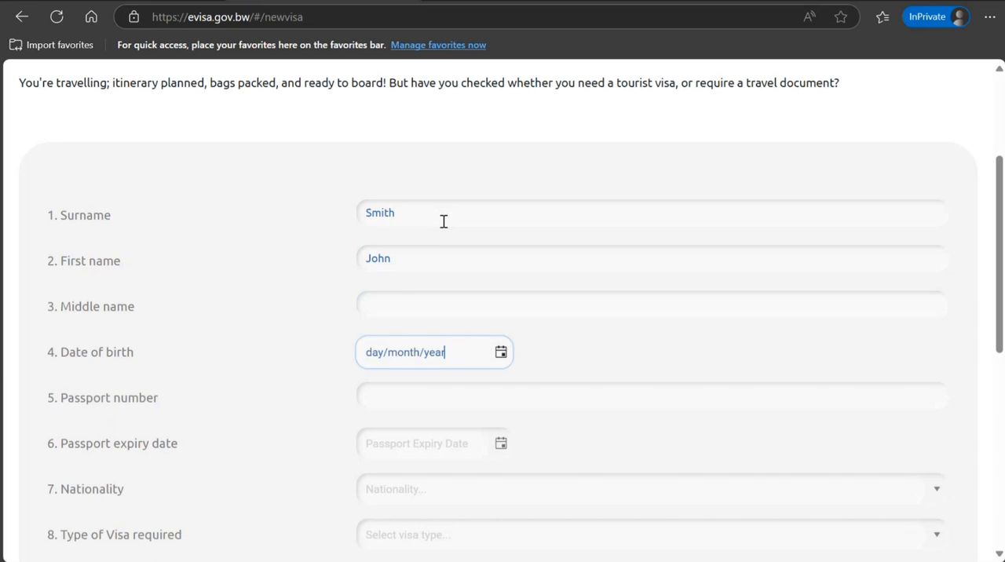
- Choose the applicant's year, month and day of birth from the date of birth calendar
left_click(499, 353)
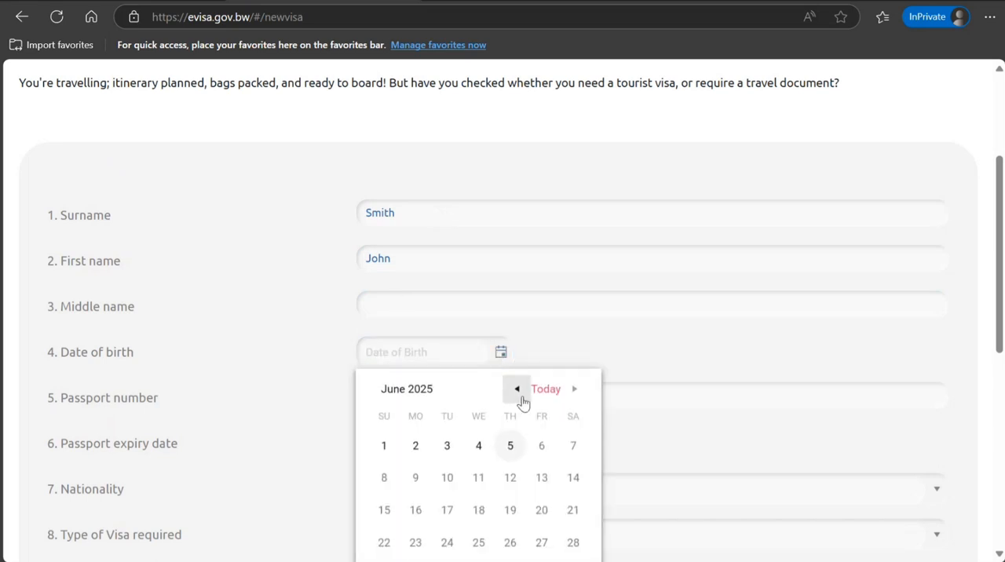
left_click(447, 393)
left_click(500, 359)
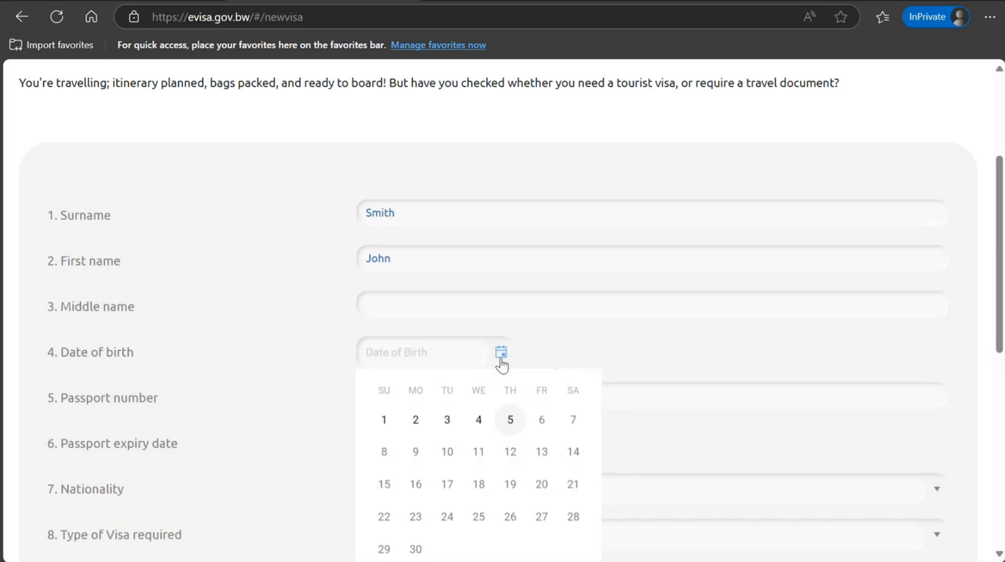
left_click(401, 389)
scroll(401, 397, "down", 1)
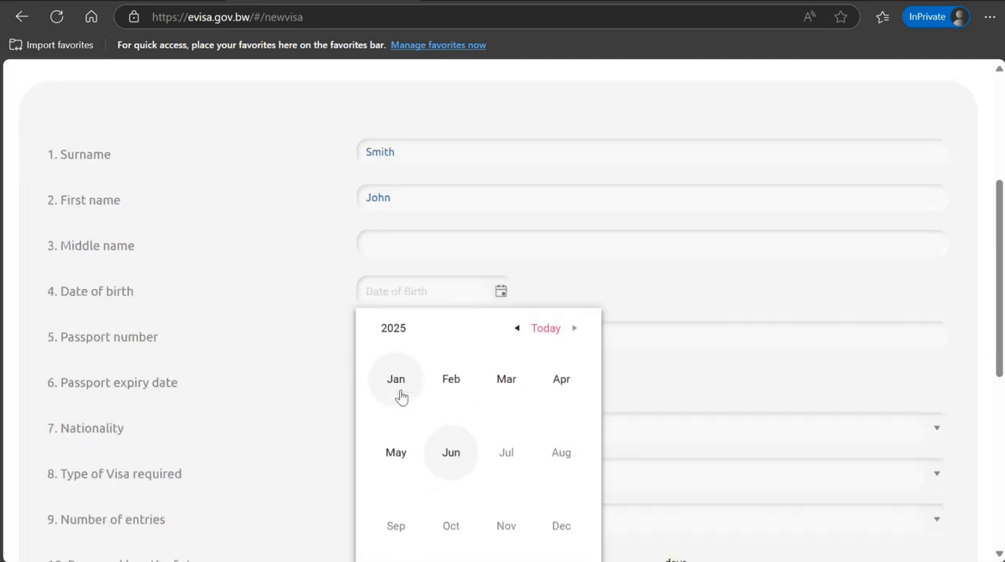
left_click(392, 328)
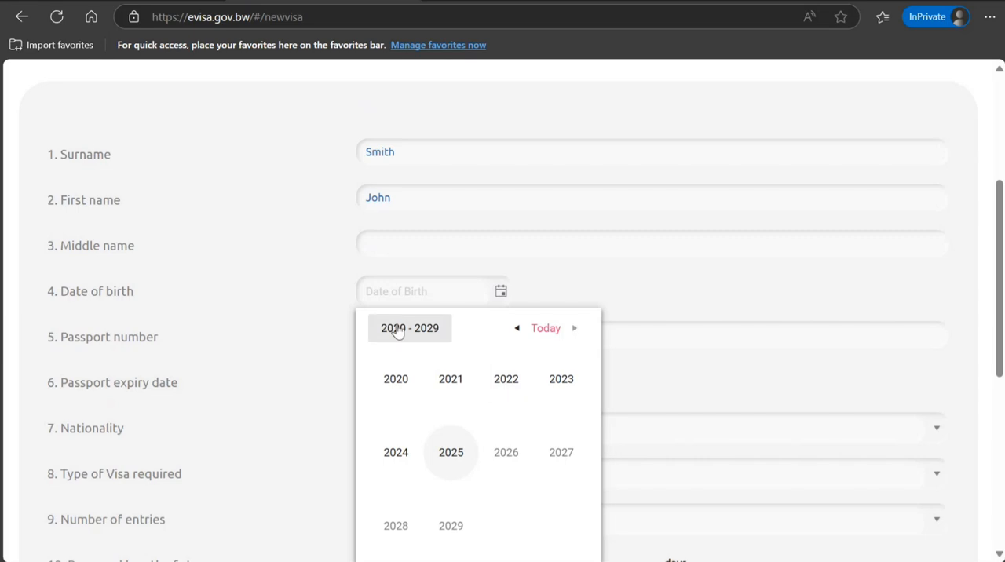
left_click(397, 333)
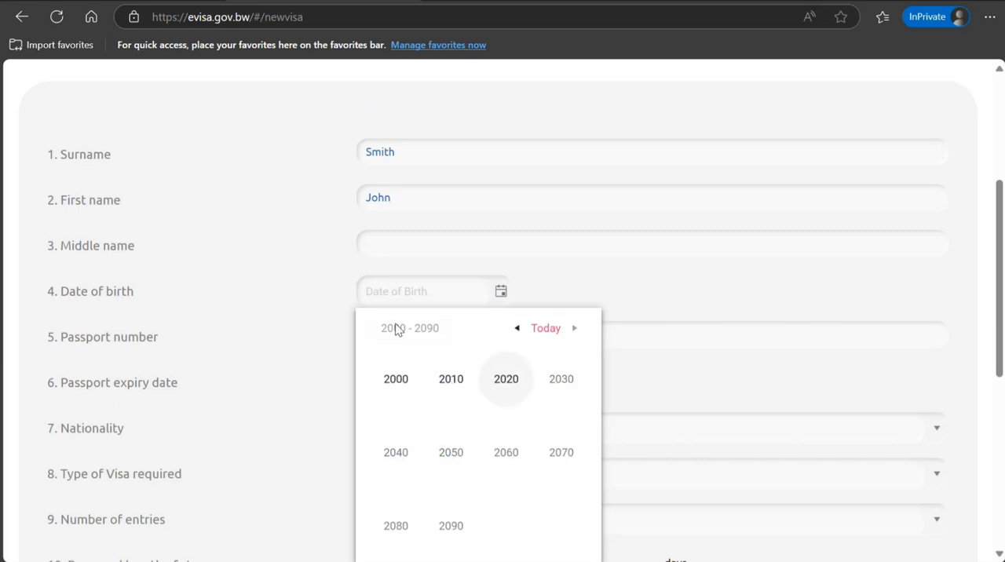
left_click(449, 383)
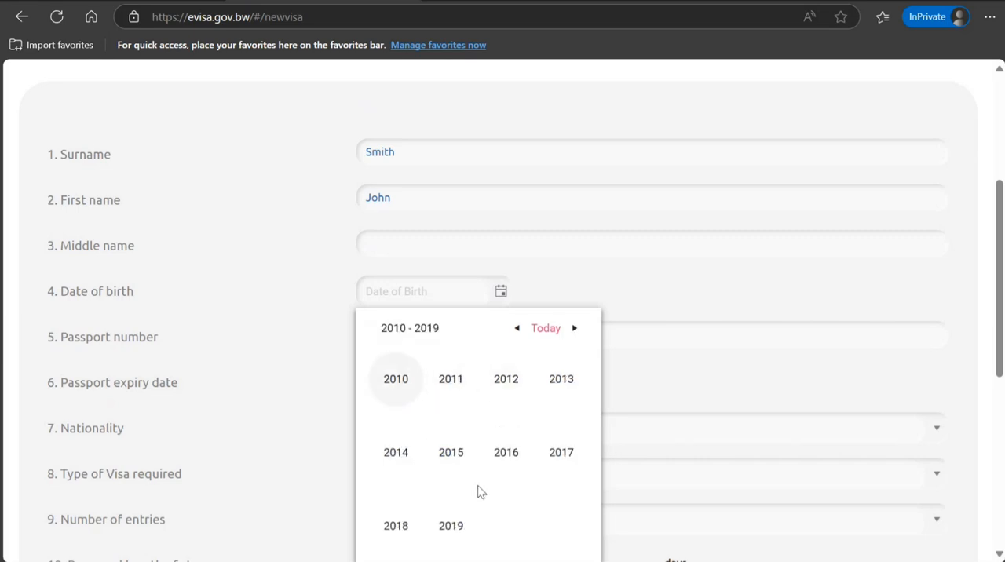
left_click(517, 329)
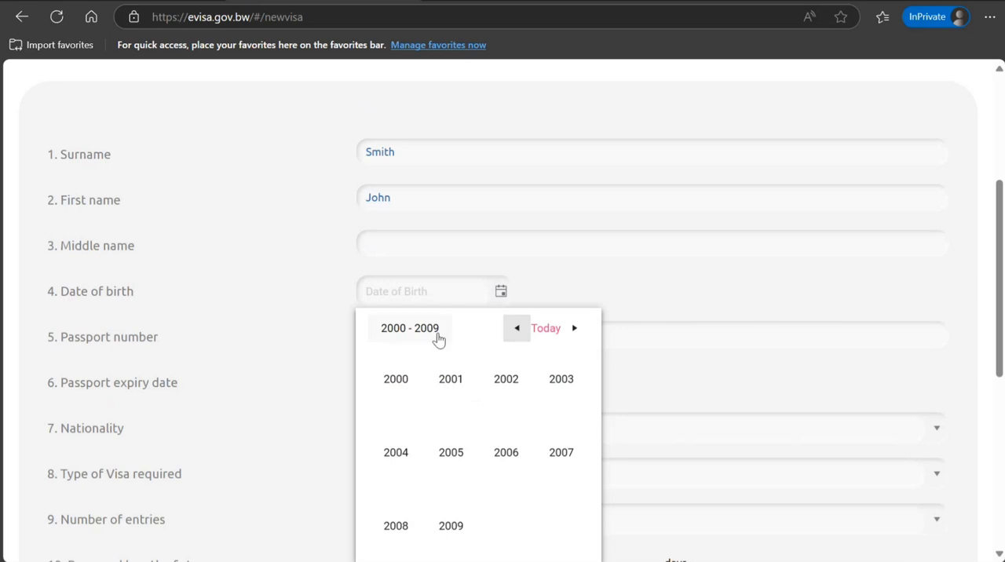
left_click(404, 380)
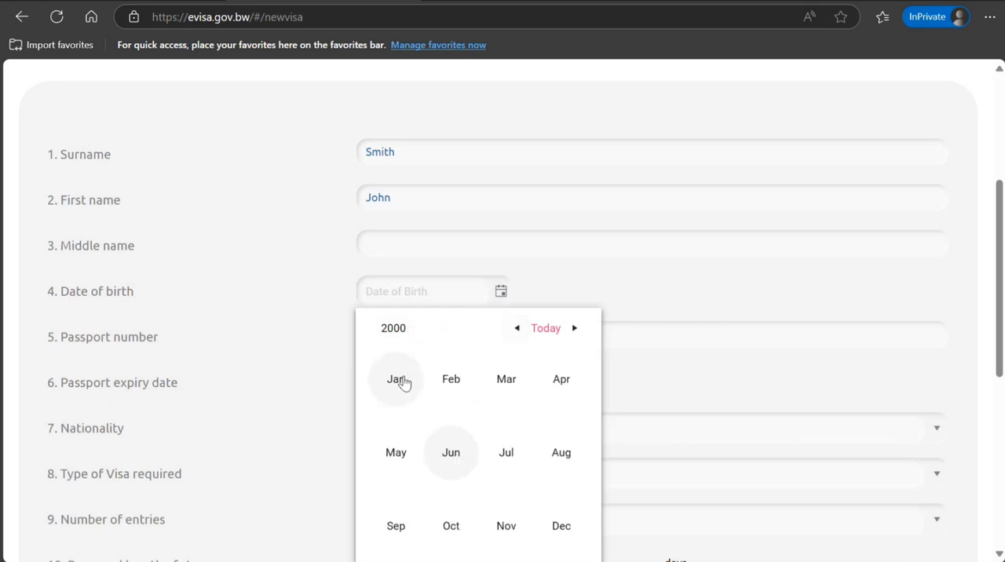
left_click(449, 386)
left_click(448, 385)
- Fill in the applicant's passport number
left_click(462, 335)
type("K89898989")
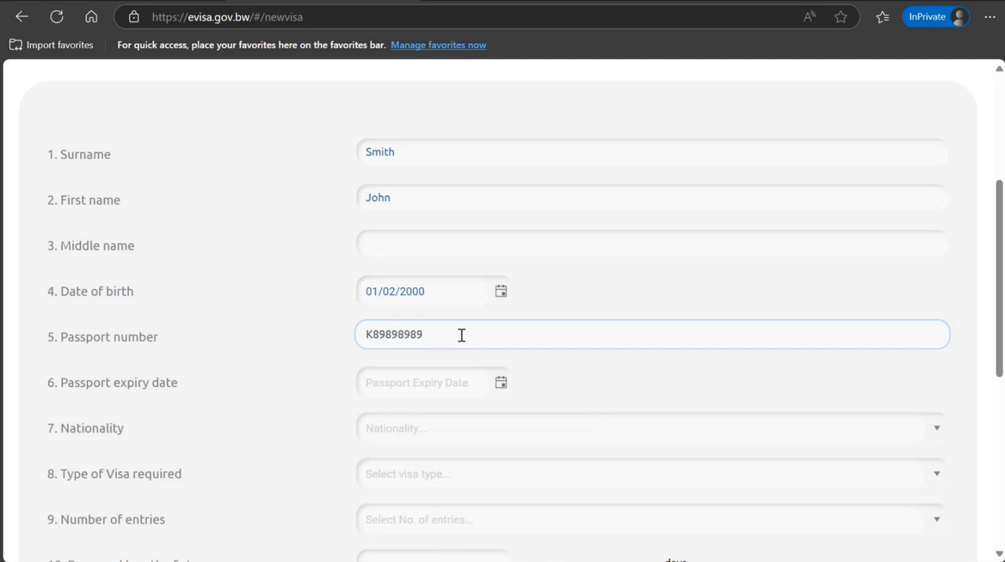
key("Tab")
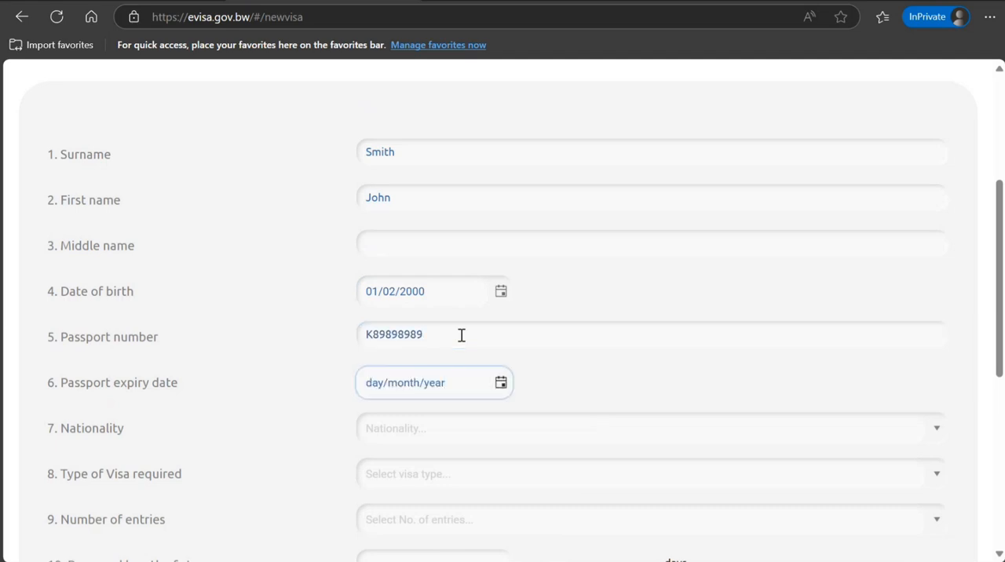
- Set the passport expiry date to 03/07/2035 using its calendar
left_click(499, 384)
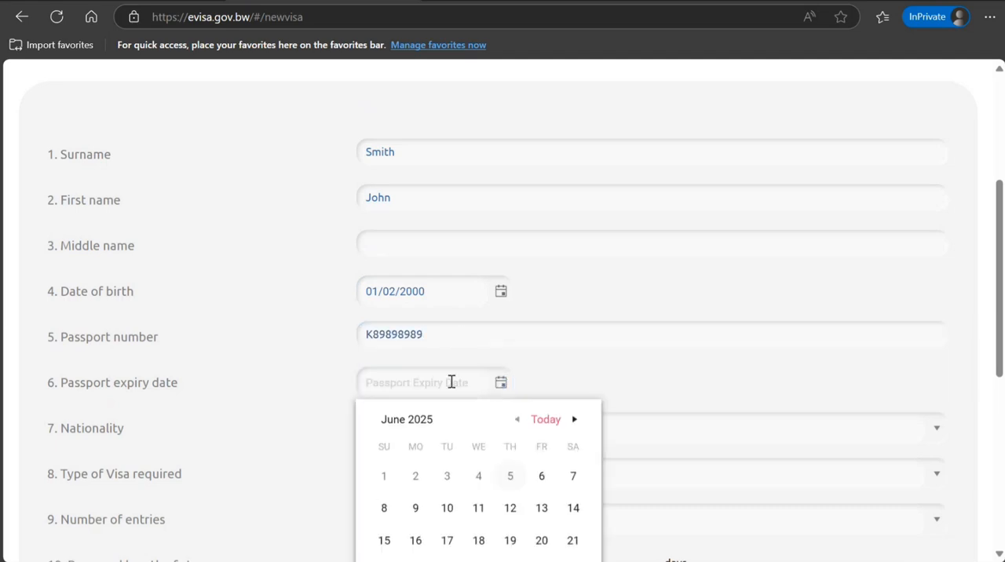
left_click(421, 421)
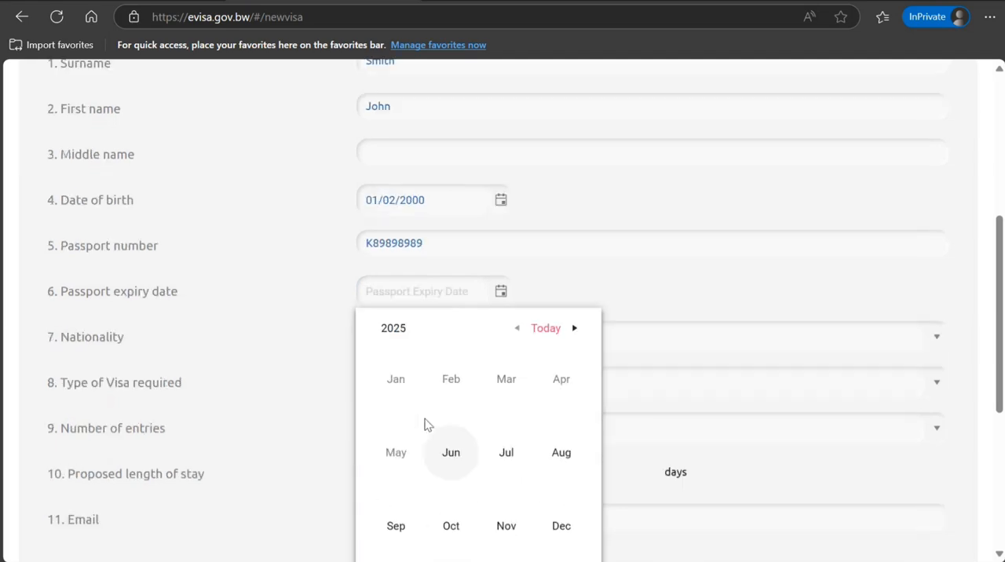
left_click(577, 333)
left_click(575, 330)
left_click(576, 329)
left_click(575, 330)
left_click(575, 329)
left_click(575, 330)
left_click(575, 330)
left_click(576, 330)
left_click(575, 329)
left_click(575, 329)
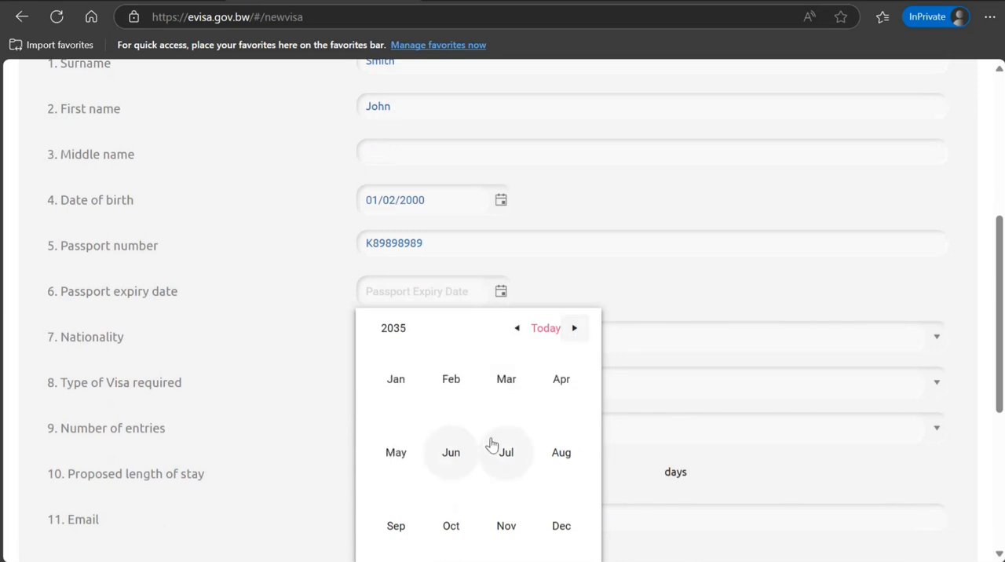
left_click(492, 443)
left_click(445, 386)
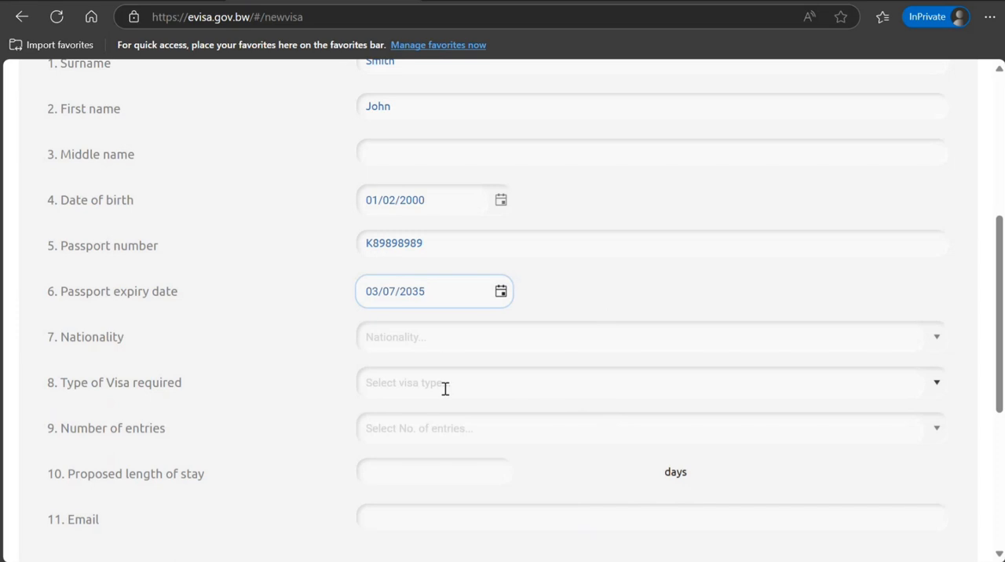
- Set the applicant's nationality to India
left_click(441, 336)
type("Indi")
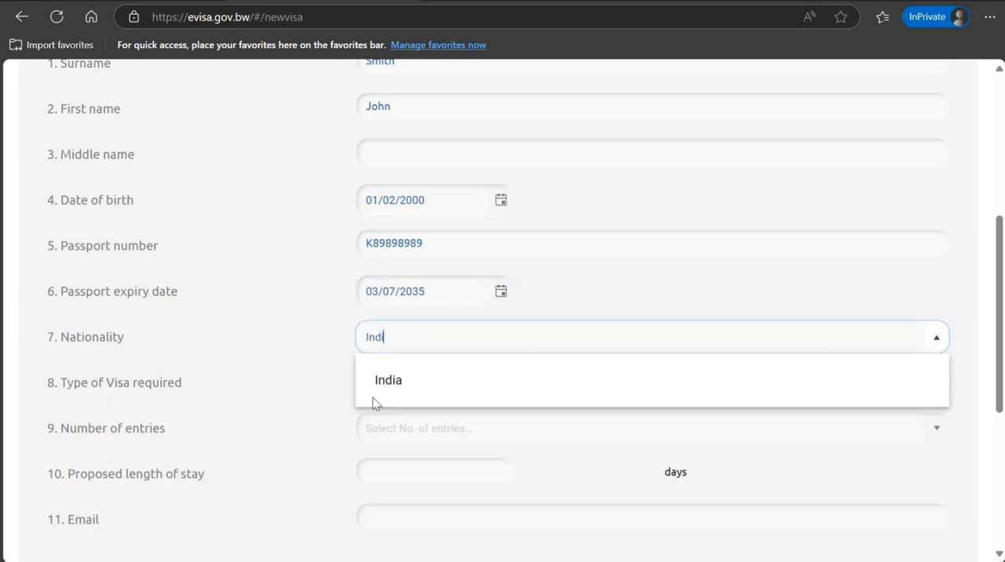
left_click(386, 380)
- Set the type of visa required to Tourist
left_click(395, 385)
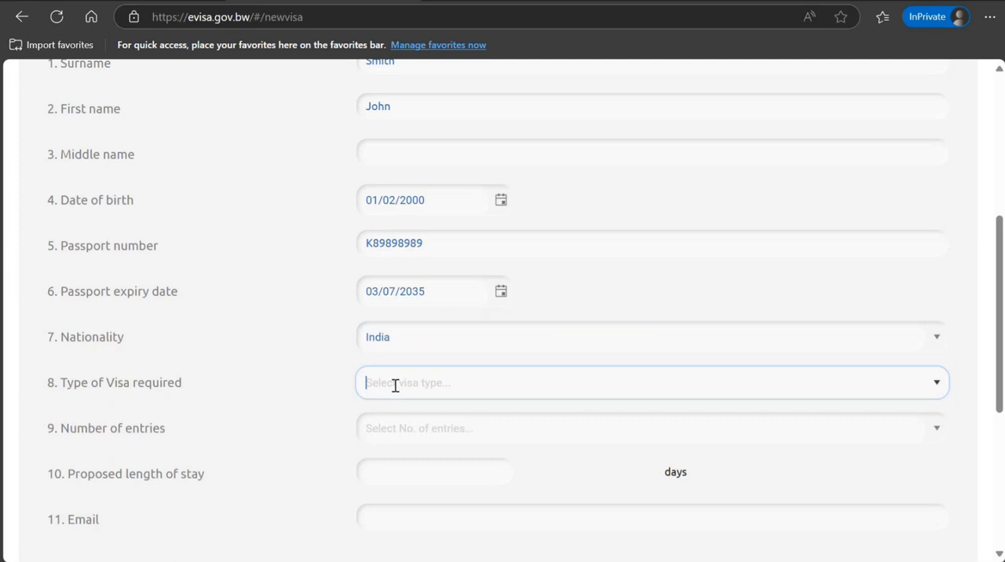
left_click(908, 342)
left_click(935, 385)
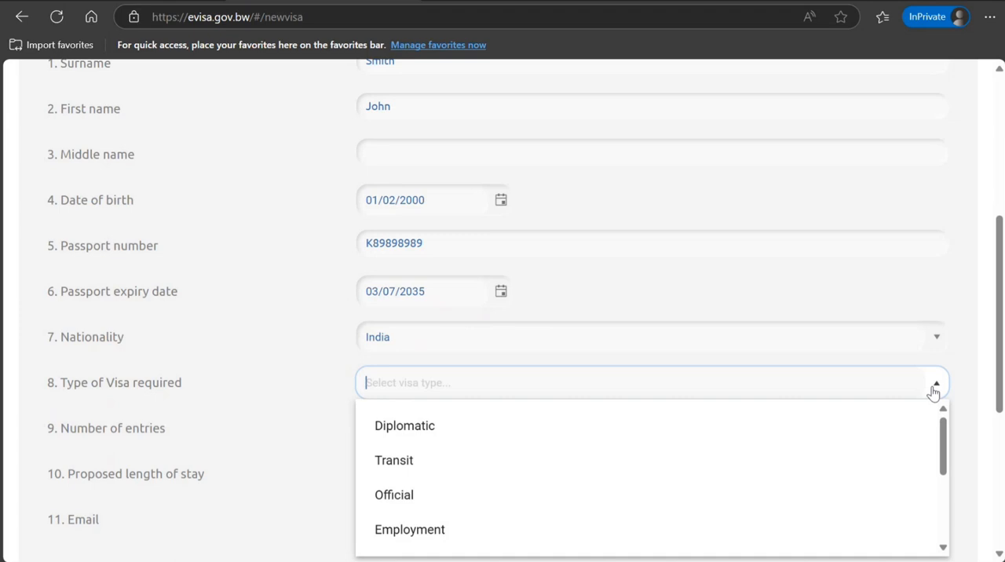
left_click_drag(948, 444, 953, 507)
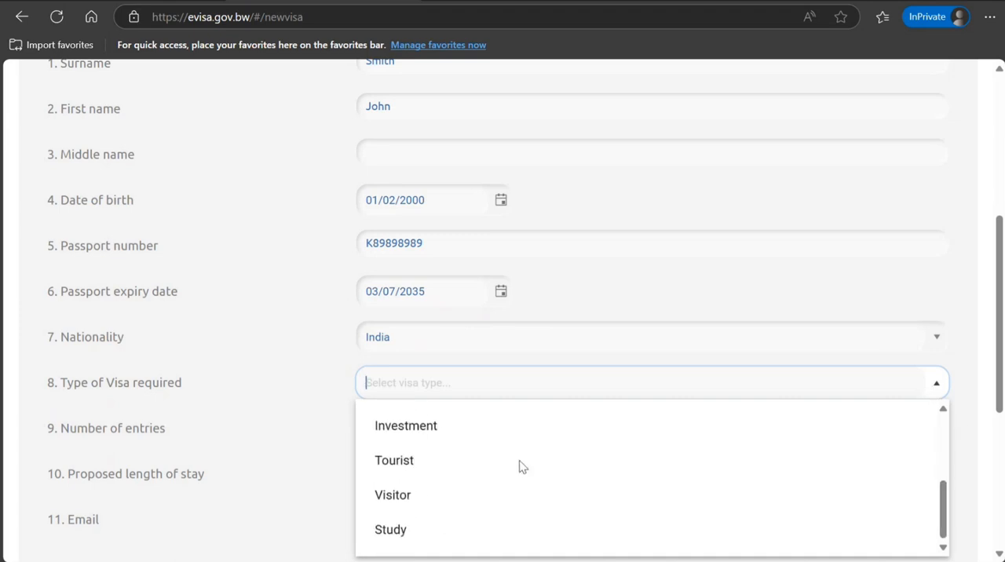
left_click(395, 463)
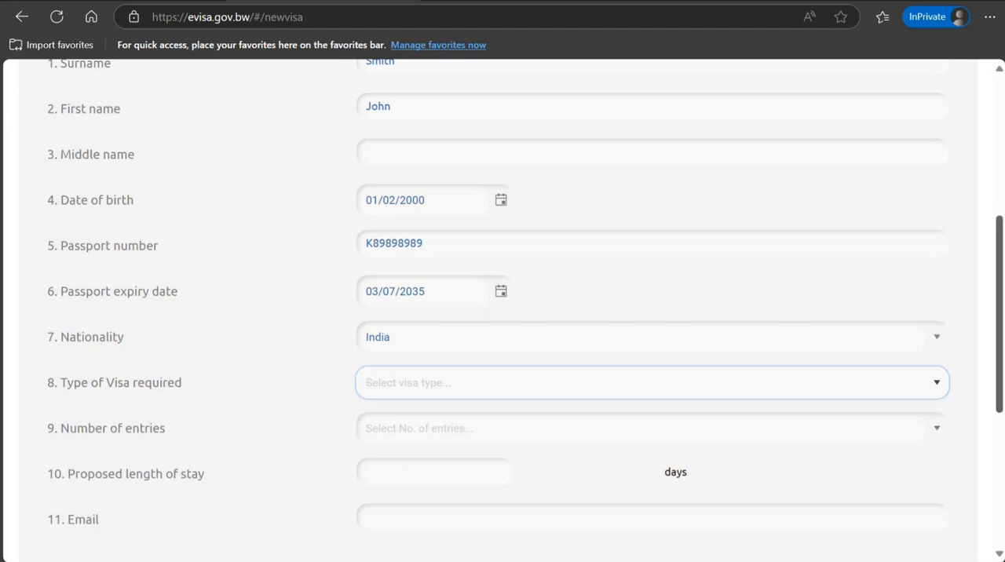
left_click(935, 383)
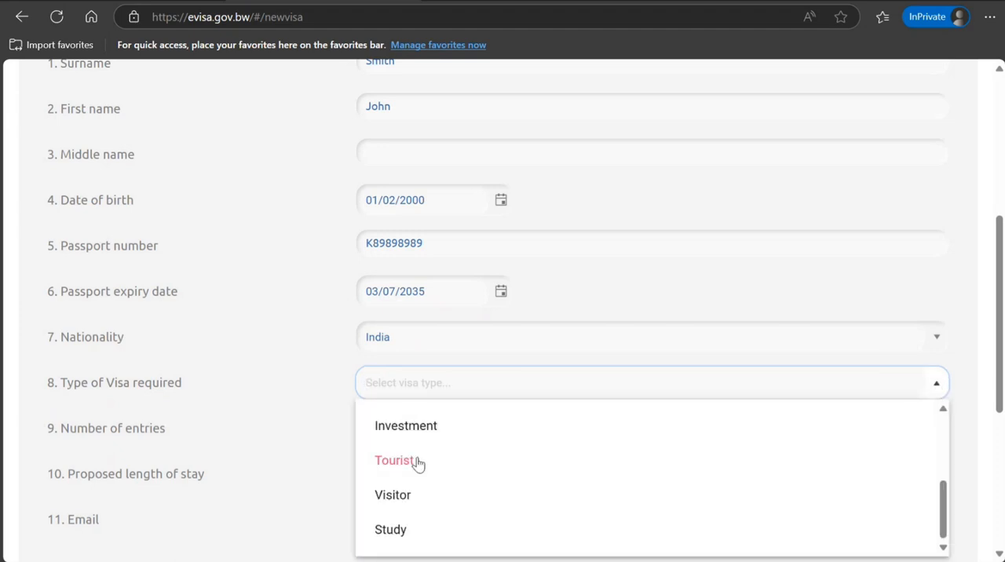
left_click(390, 466)
- Set the number of entries for the visa to Single
left_click(476, 428)
left_click(938, 431)
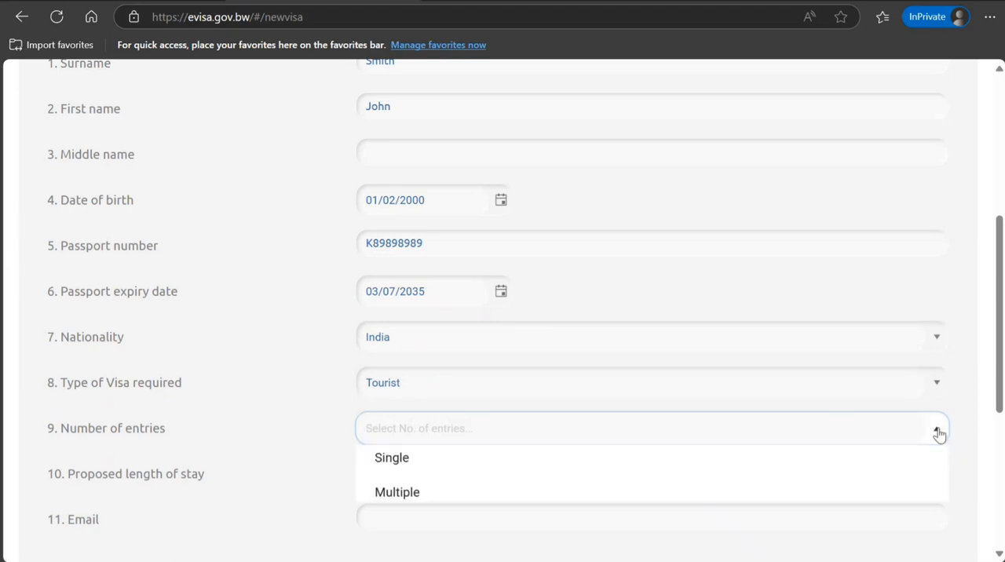
left_click(392, 471)
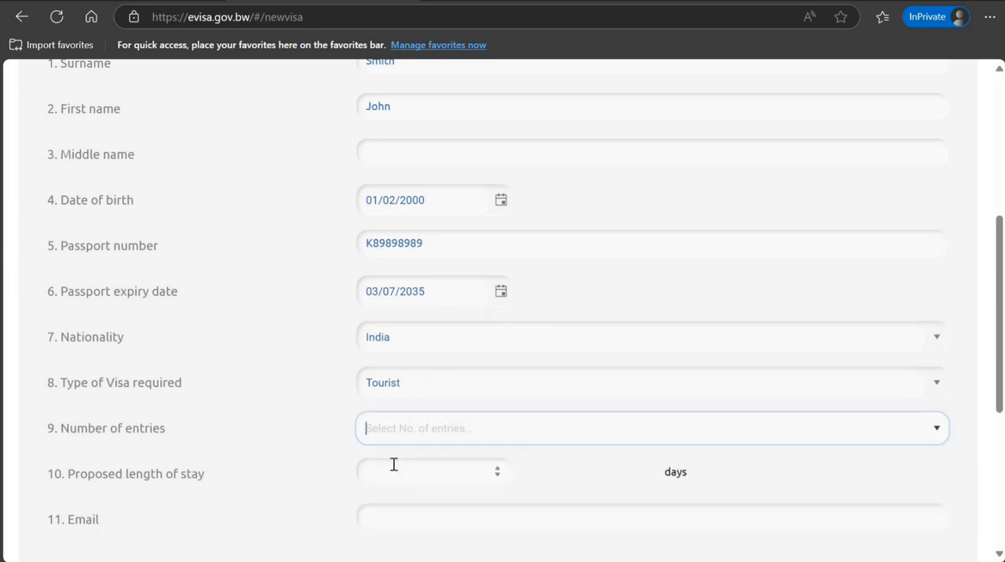
left_click(459, 469)
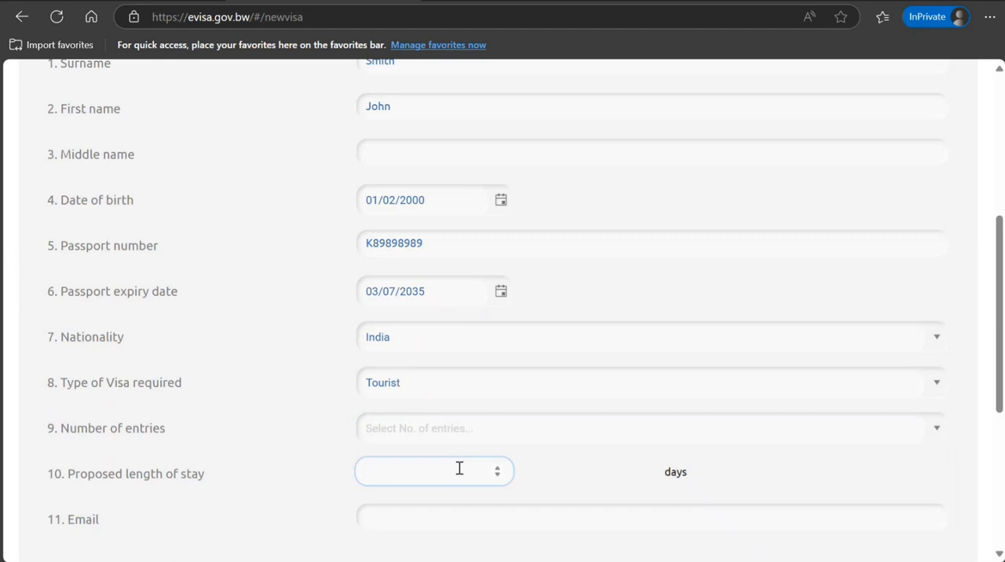
left_click(446, 435)
left_click(934, 431)
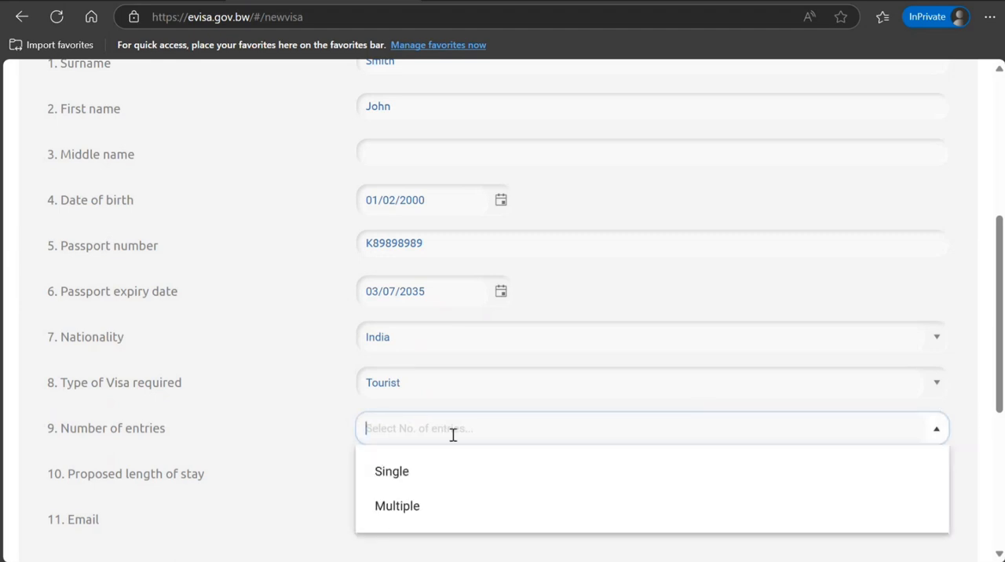
left_click(384, 473)
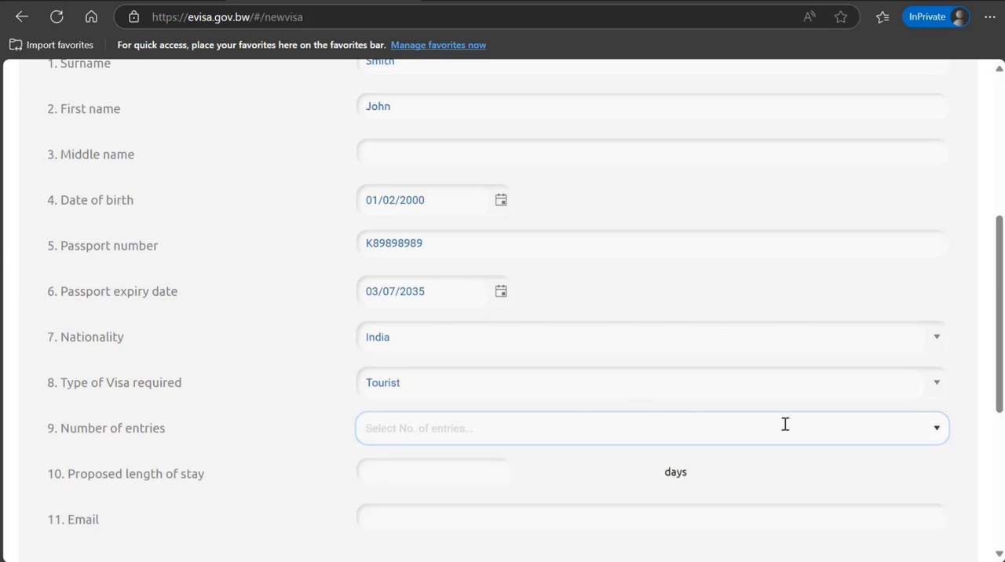
left_click(936, 430)
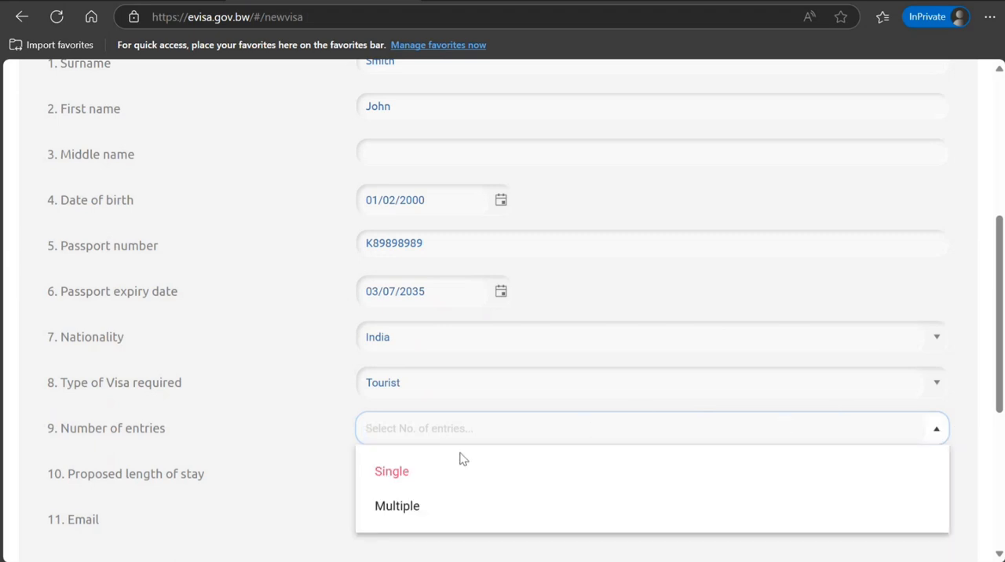
left_click(388, 472)
- Set the proposed length of stay to 15 days and confirm that the applicant is not a robot
left_click(400, 473)
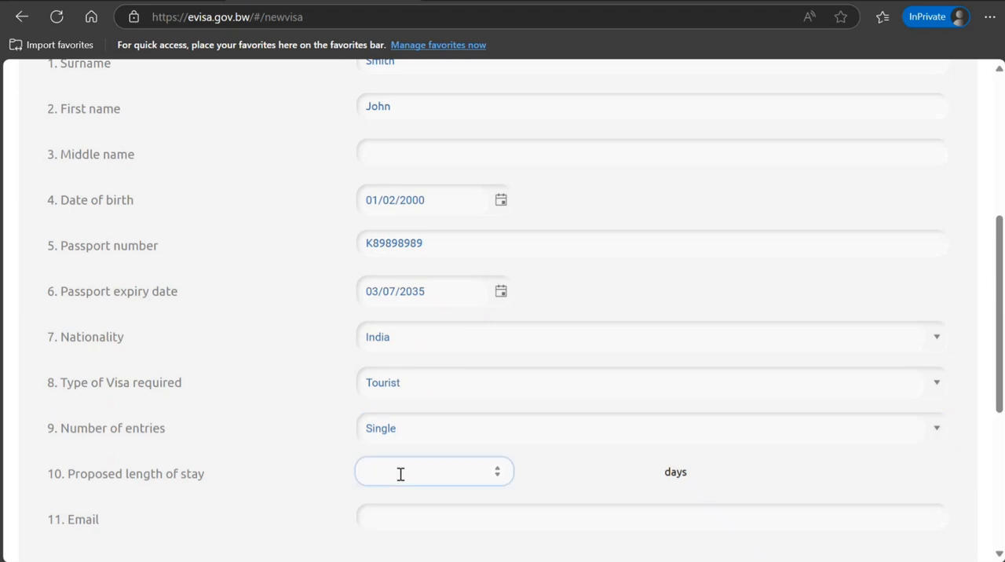
type("15")
scroll(1001, 387, "down", 3)
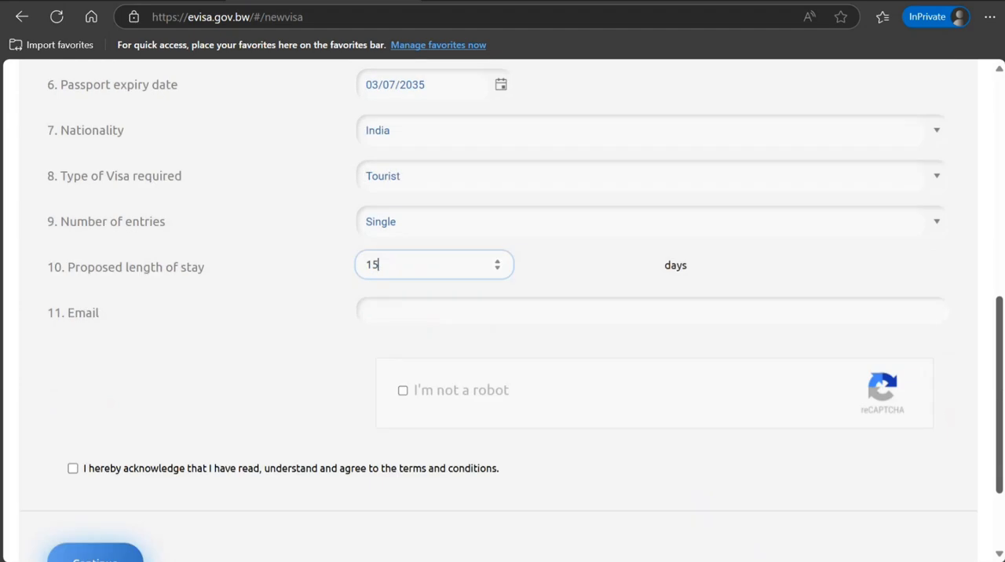
left_click(401, 392)
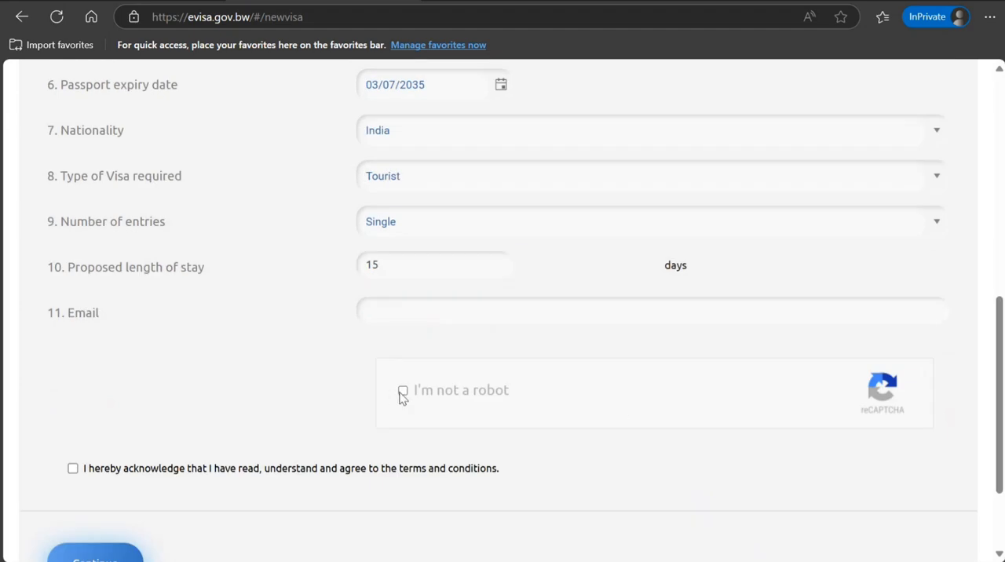
- Fill in the applicant's email address
left_click(435, 317)
type("hjh")
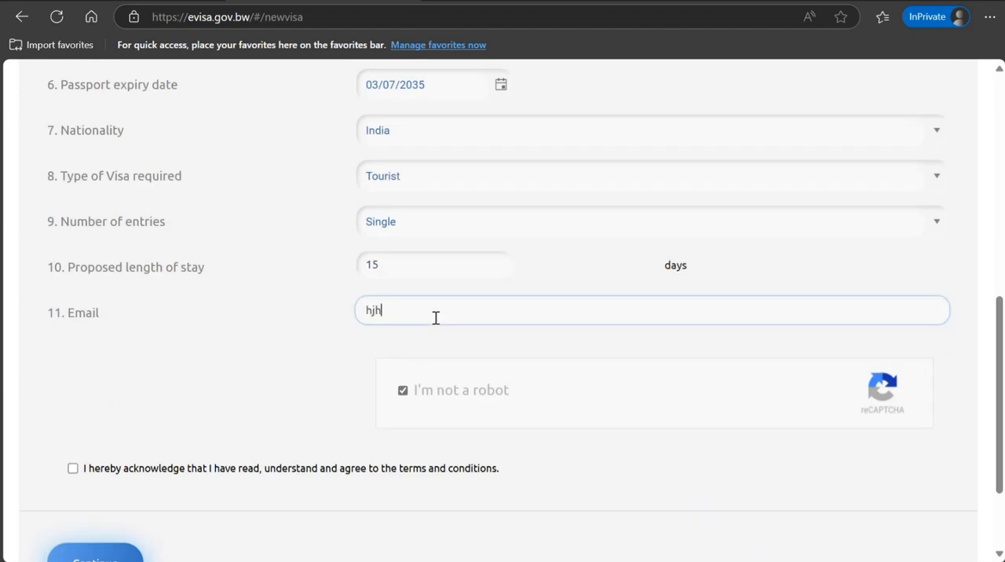
type("jhjhjjhj@hjhjhjjh.jkjkjkj")
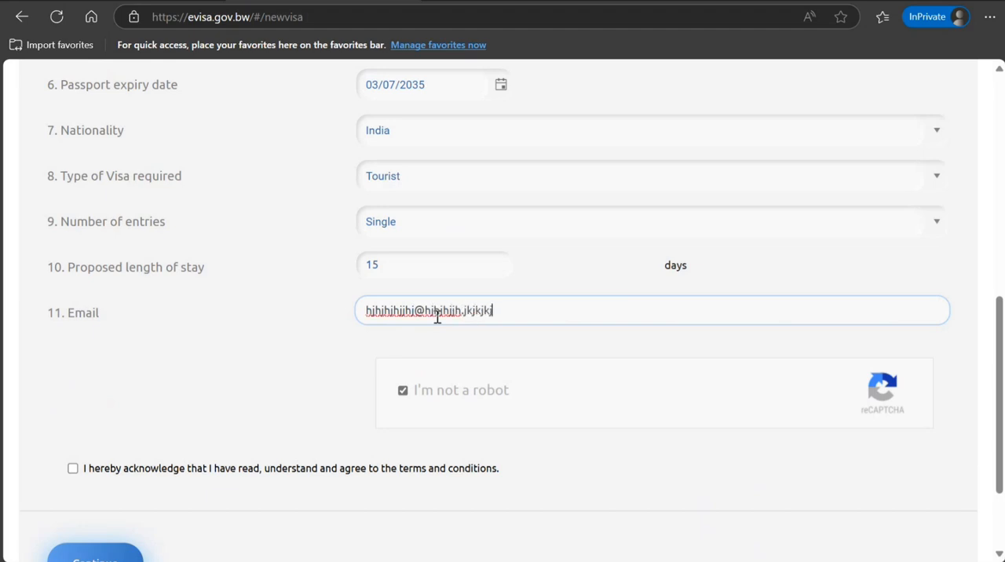
- Accept the terms and conditions and submit the e-Visa registration form
left_click(72, 470)
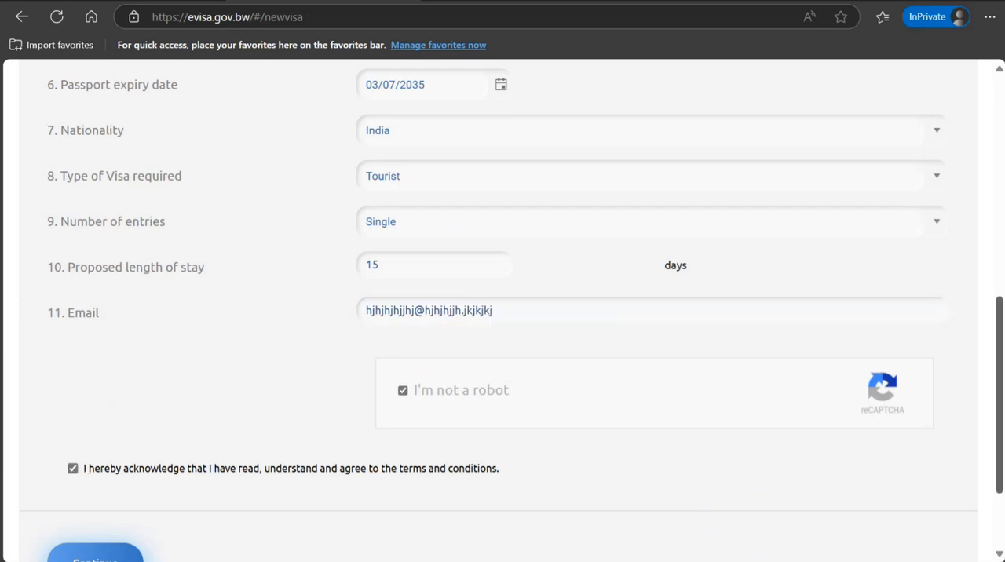
scroll(964, 366, "down", 2)
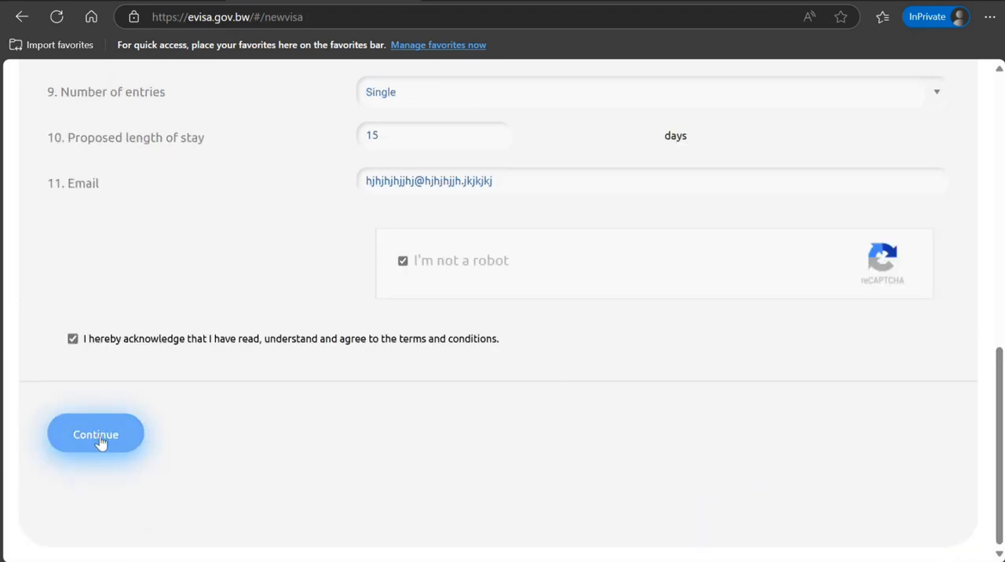
left_click(100, 441)
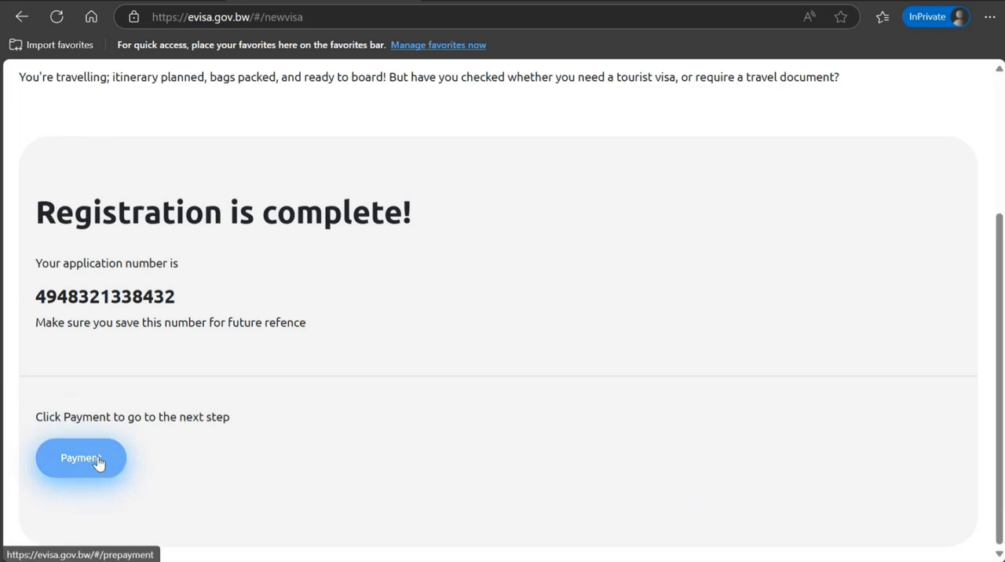
- Proceed to the payment stage of the application and review the visa fee and payment instructions
left_click(100, 464)
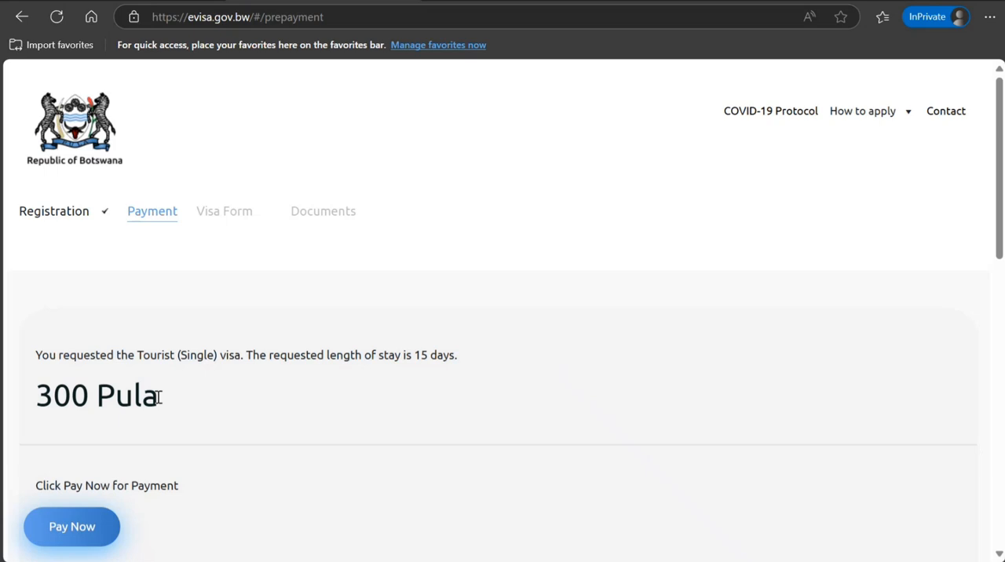
scroll(503, 314, "down", 5)
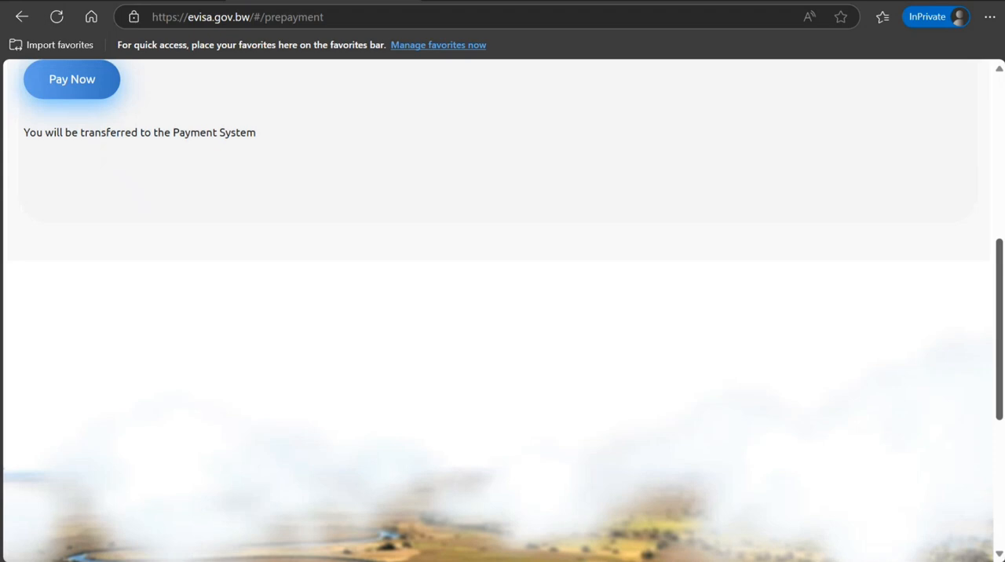
scroll(985, 291, "up", 5)
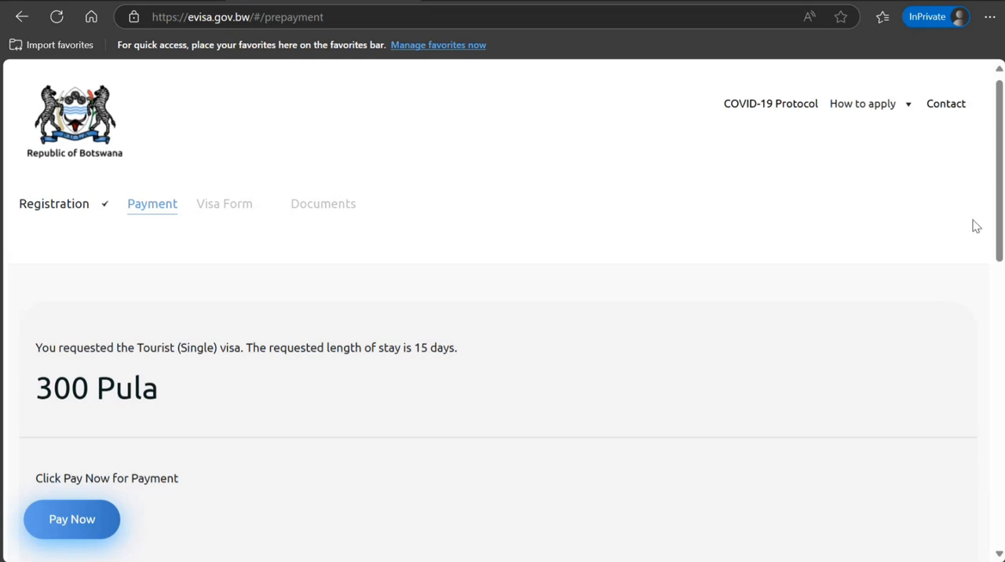
- Show the available How to apply guidance topics
left_click(906, 109)
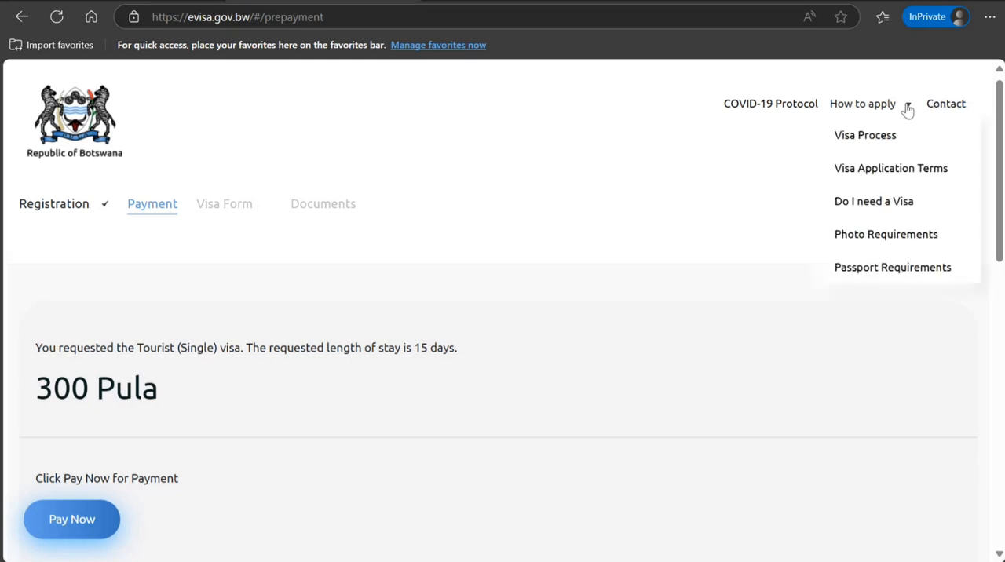